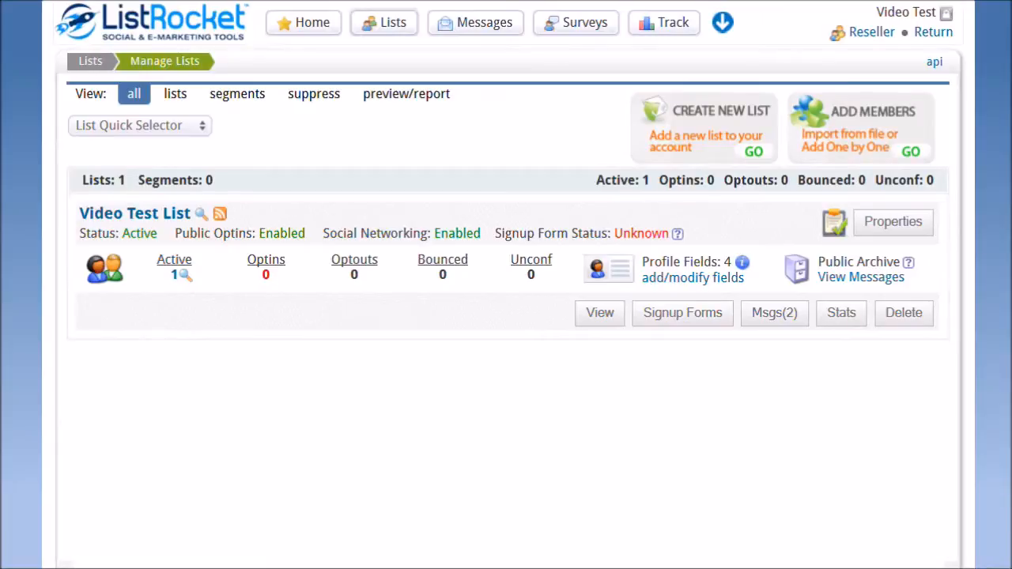
left_click(709, 130)
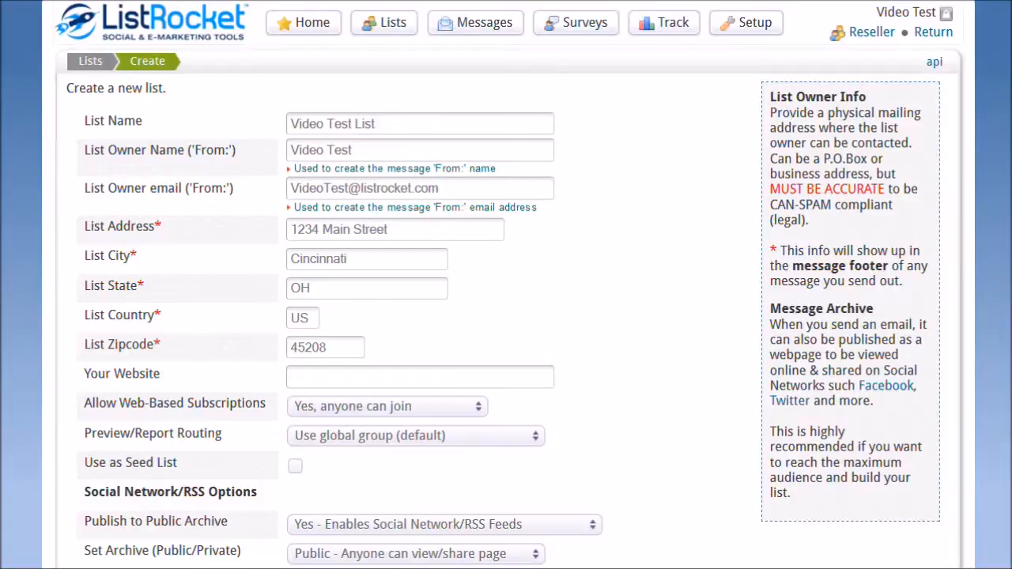
left_click(440, 124)
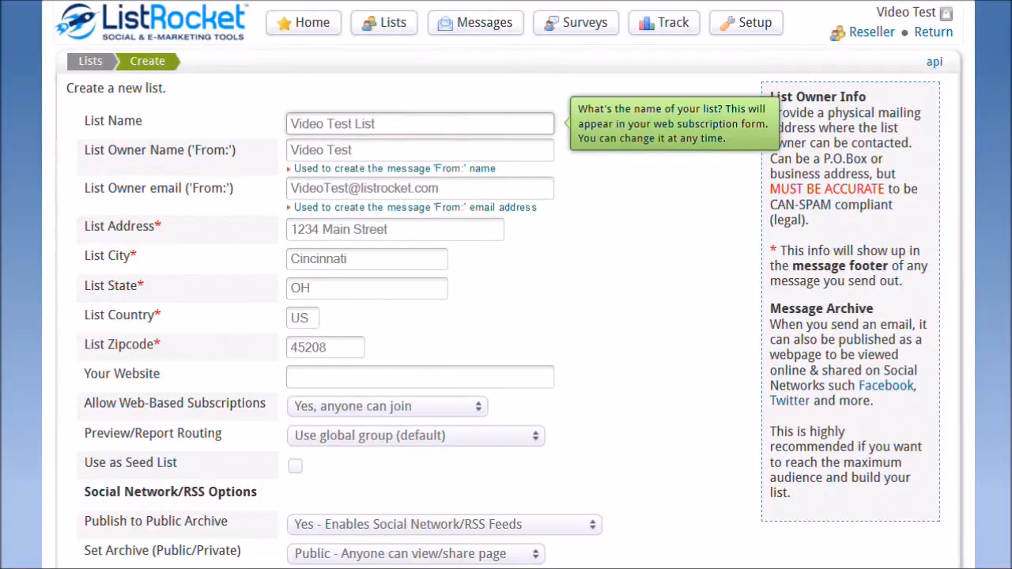
left_click(437, 155)
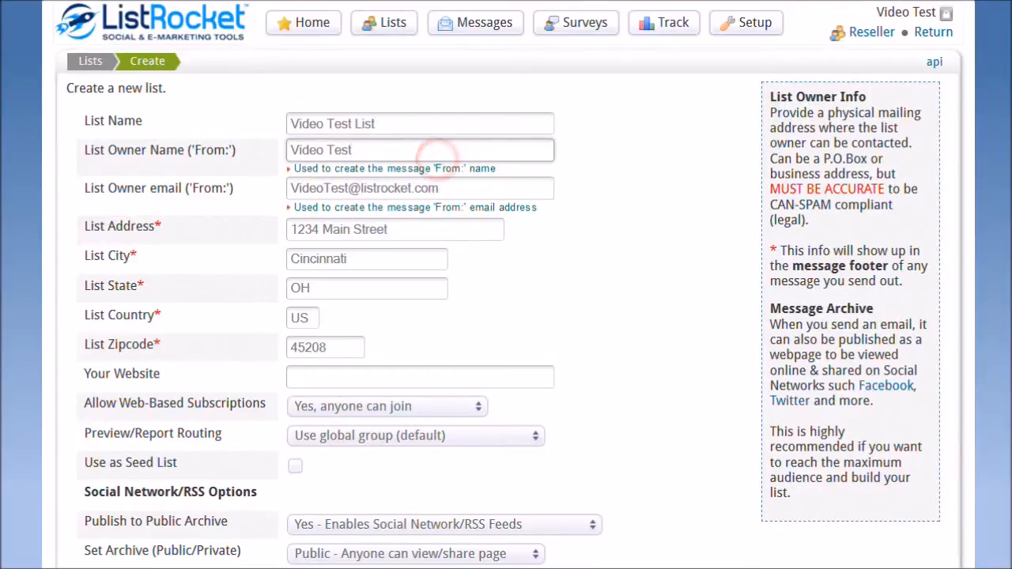
left_click(480, 192)
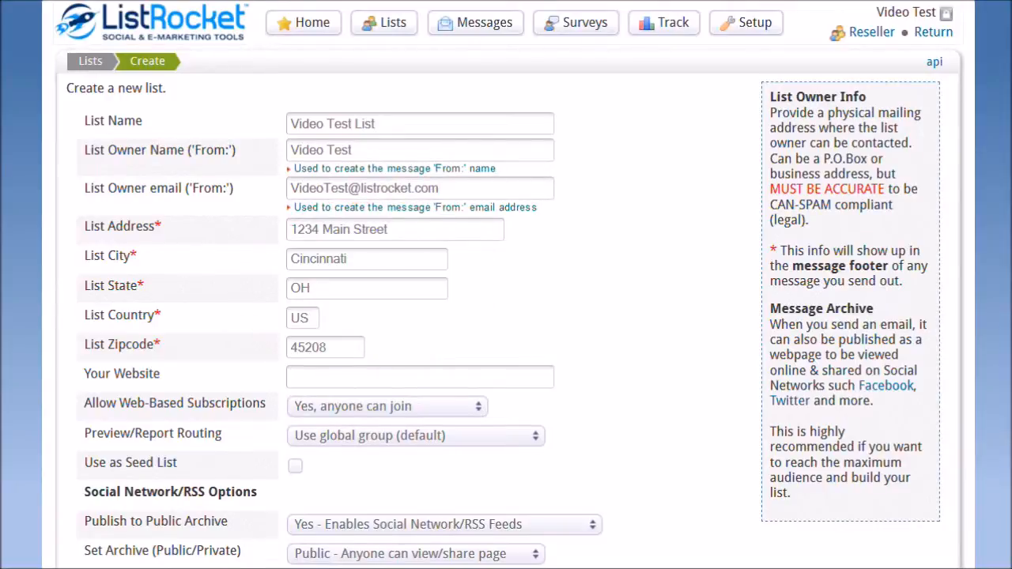
left_click(522, 379)
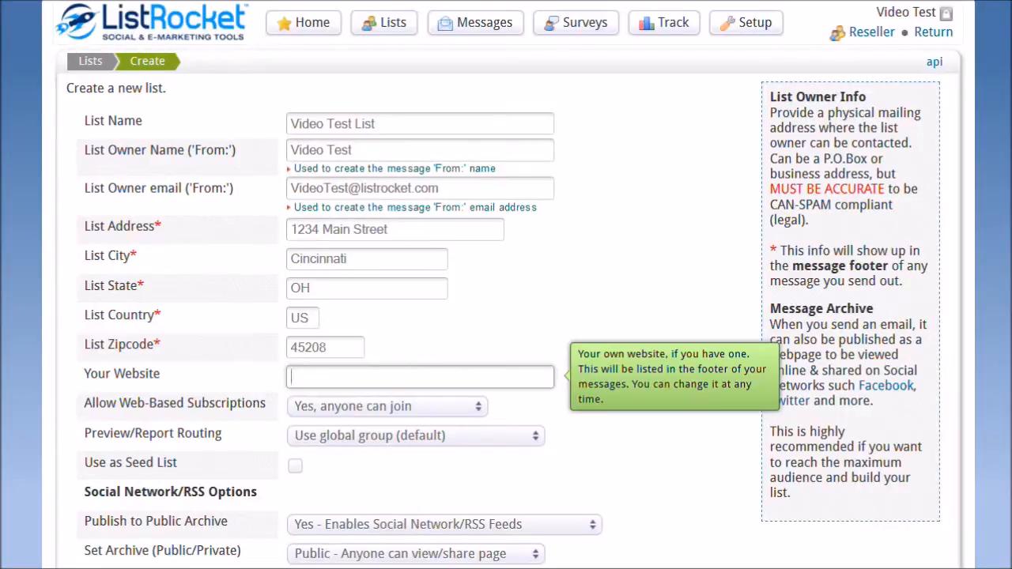
type("www.docustar.com")
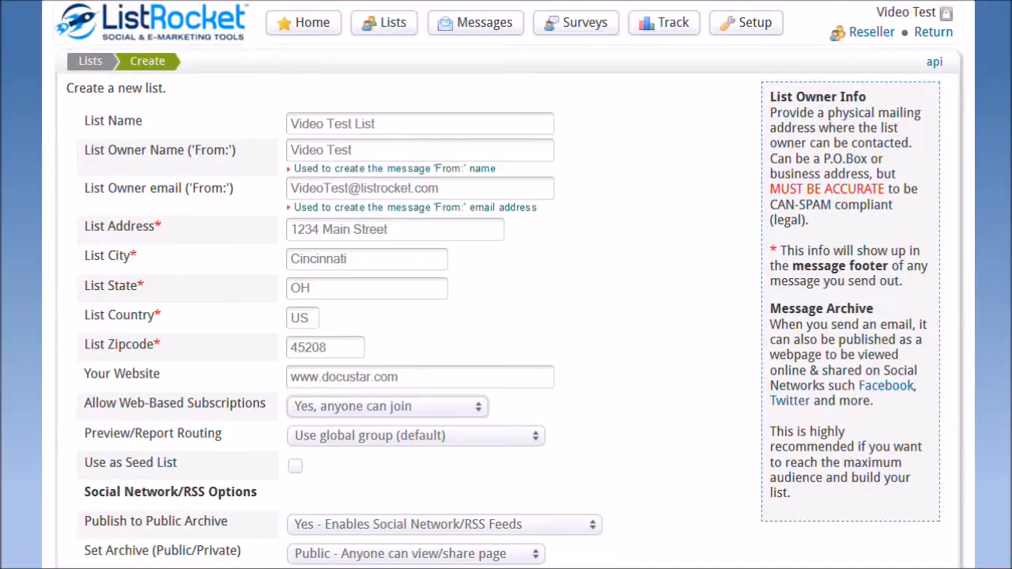
Choose "Yes - Enables Social Network/RSS Feeds" for publishing to the public archive and create the list.
scroll(506, 316, "down", 3)
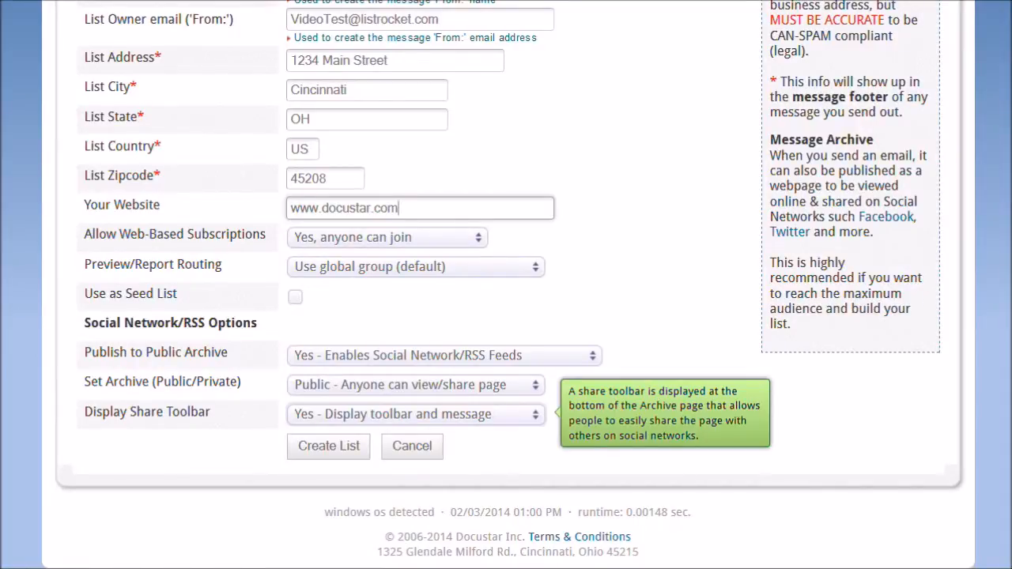
left_click(859, 412)
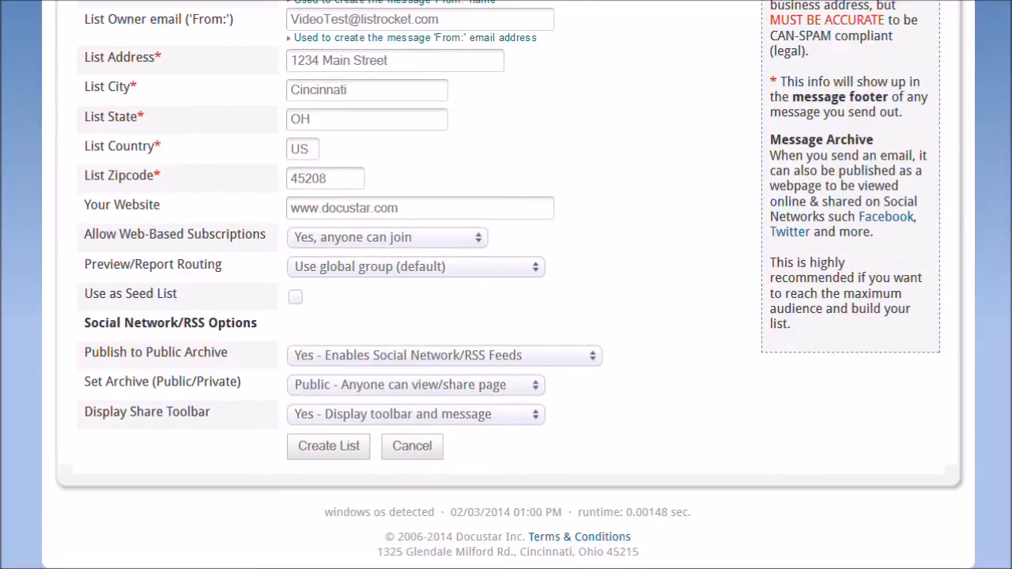
left_click(589, 353)
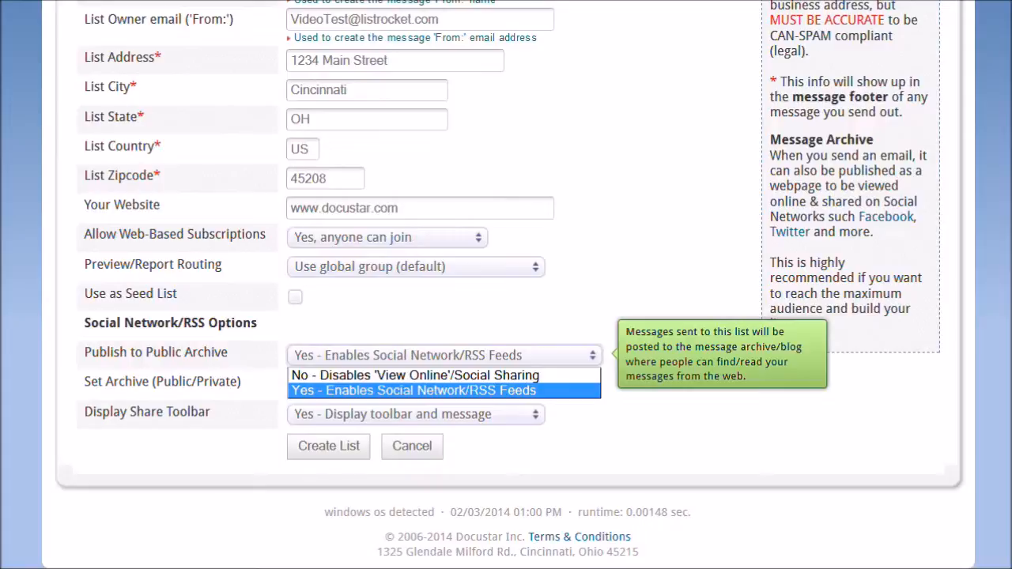
left_click(551, 389)
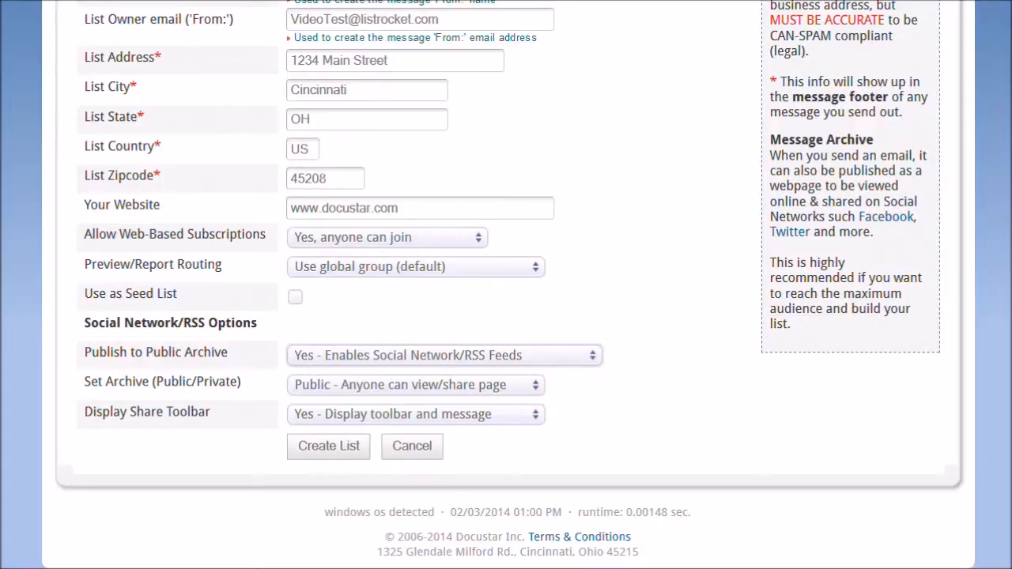
left_click(566, 418)
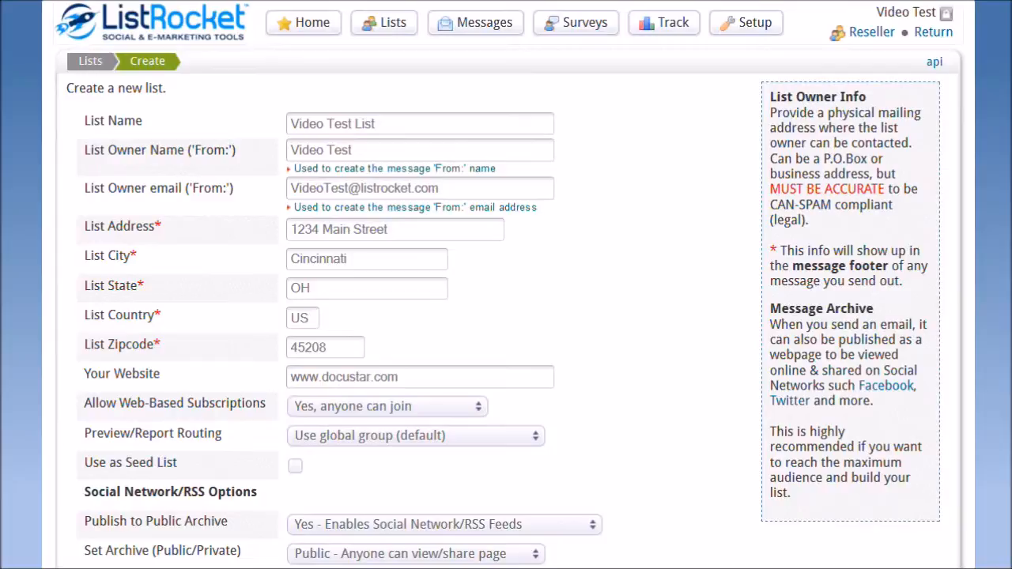
scroll(506, 285, "down", 3)
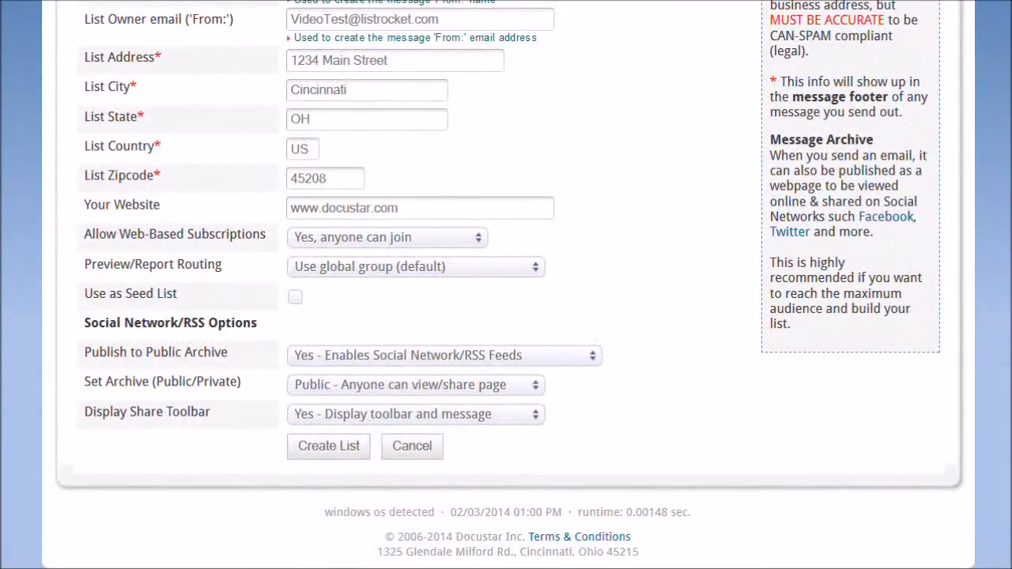
left_click(328, 446)
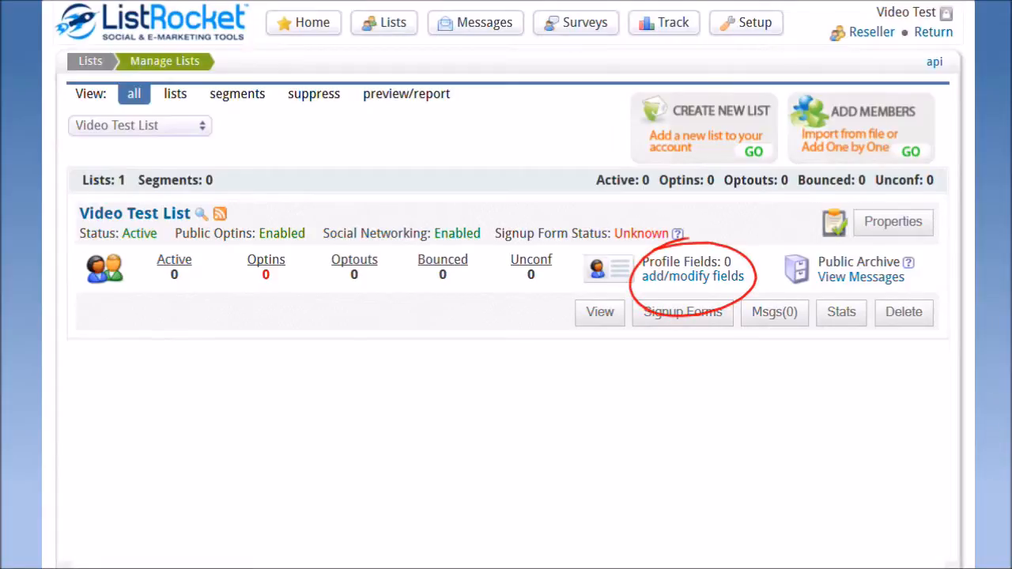
Start a new profile field for the list named "what is your favorite season?" with the Dropdown List field type.
left_click(688, 276)
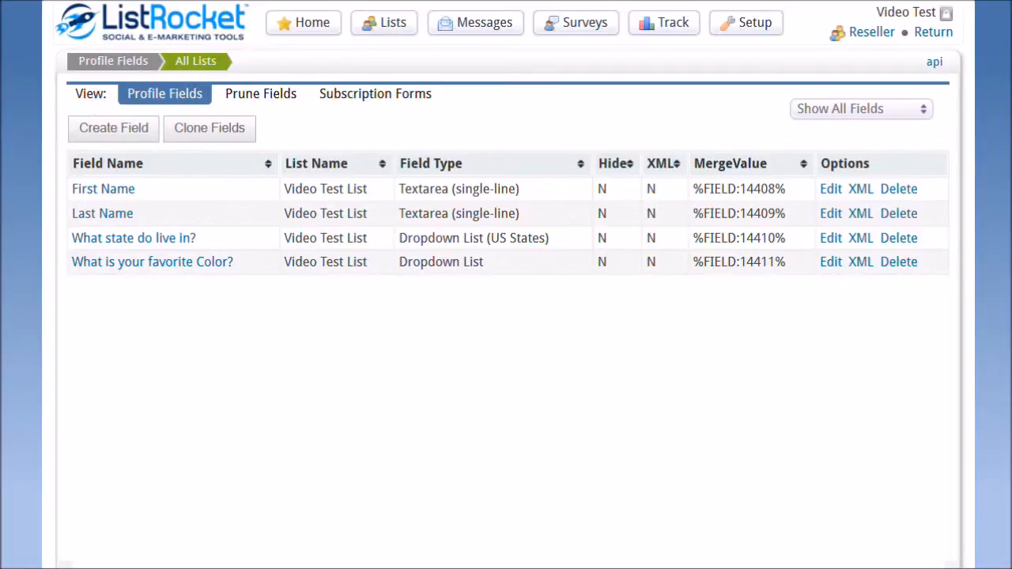
left_click(102, 129)
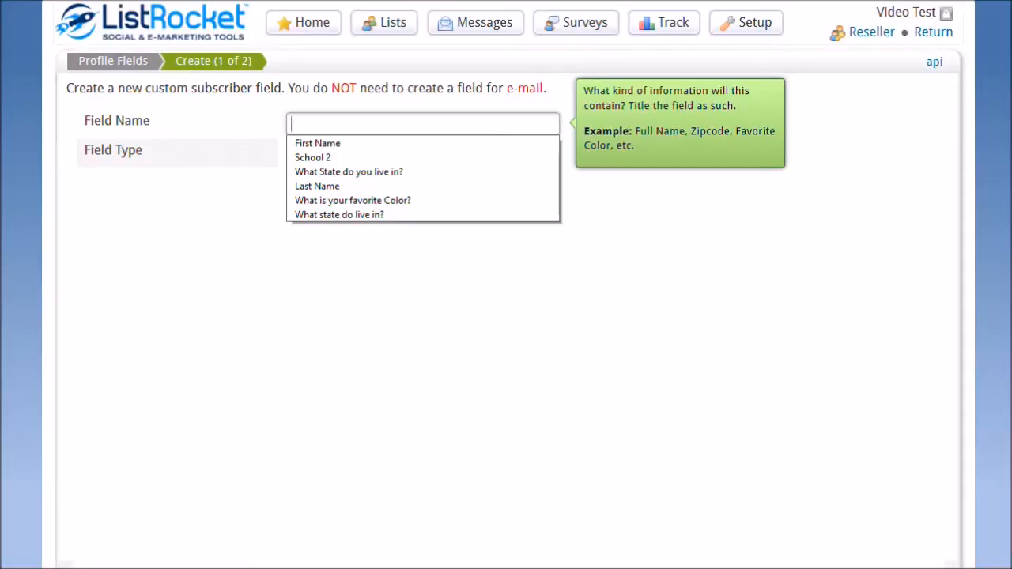
type("what is y")
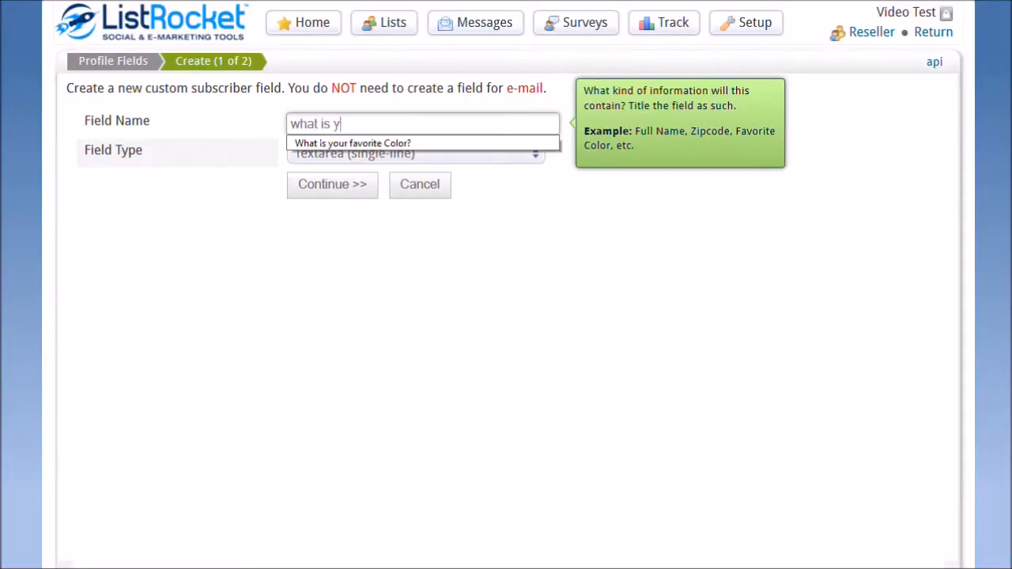
type("our favorite season")
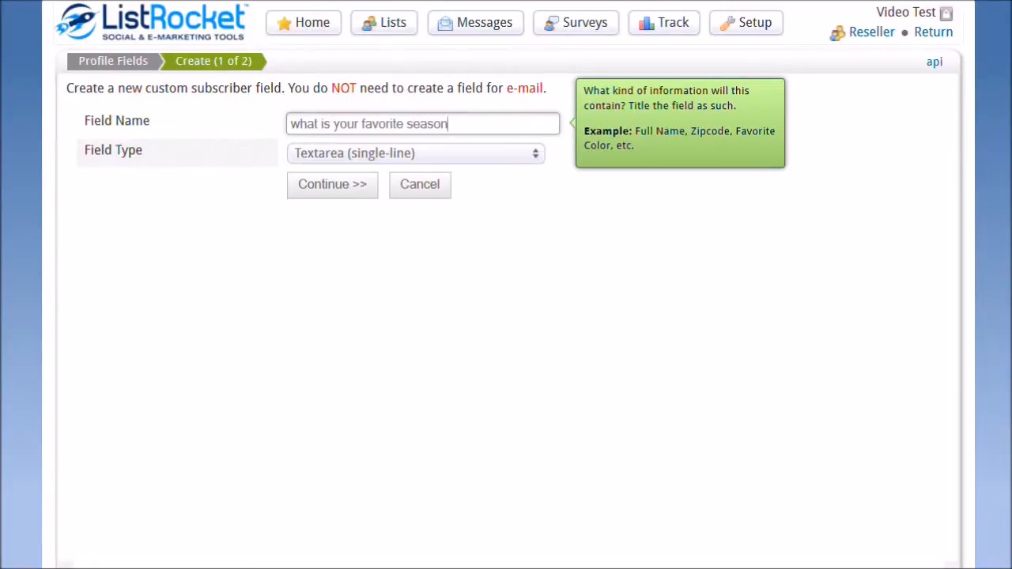
type("?")
left_click(528, 153)
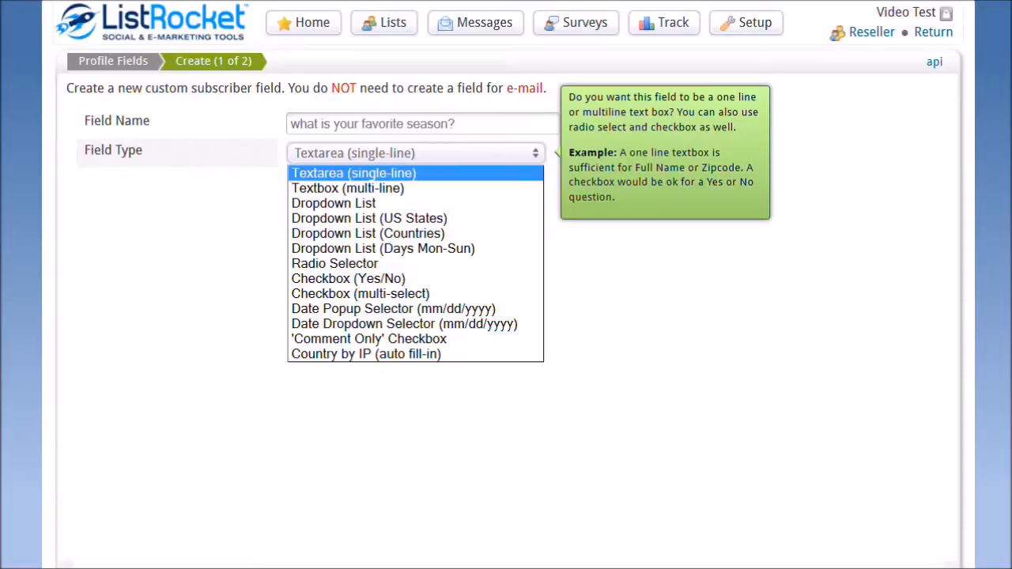
left_click(372, 203)
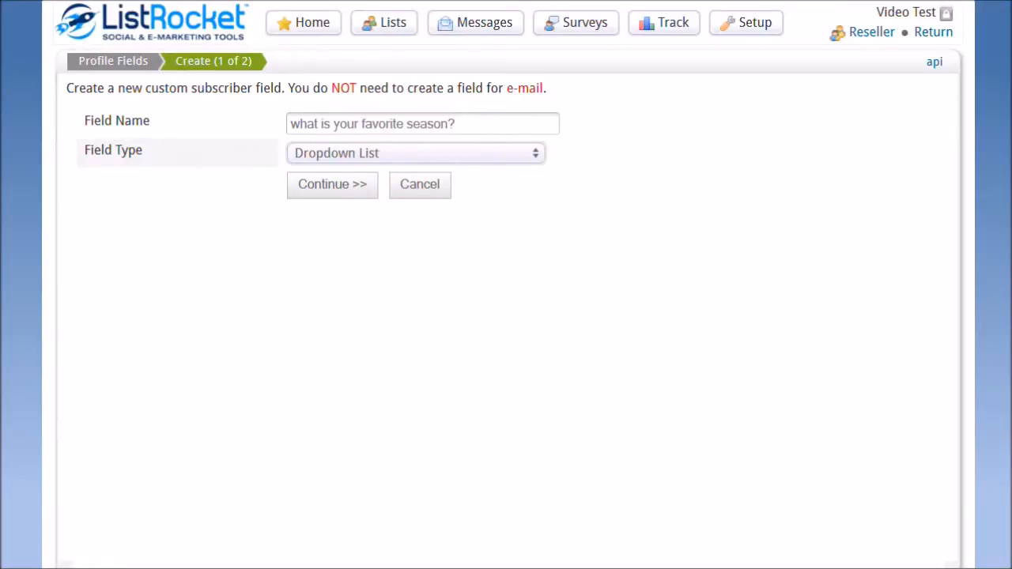
left_click(332, 184)
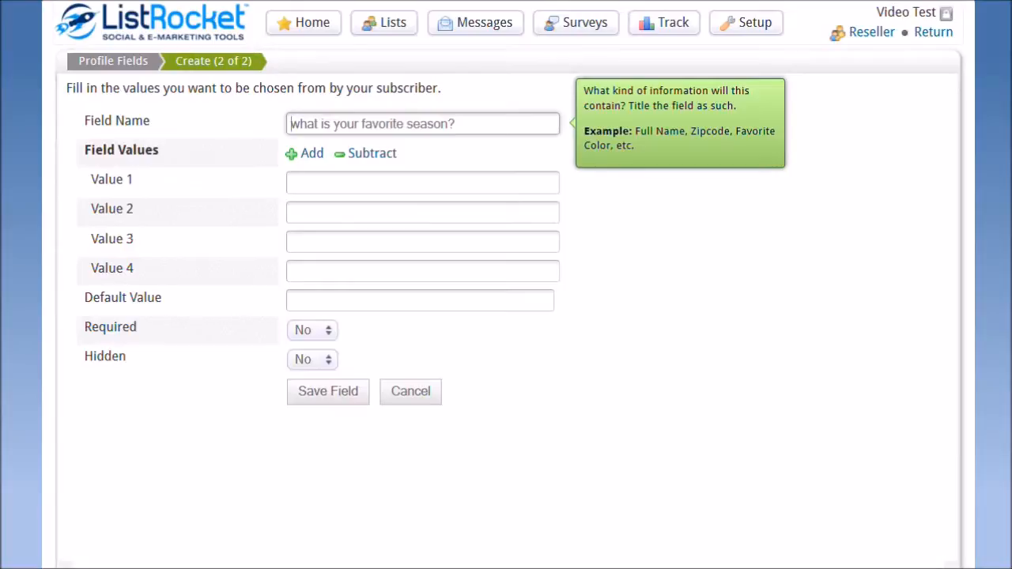
Fill in the dropdown's four field values as Spring, Summer, Winter and Fall.
key("Tab")
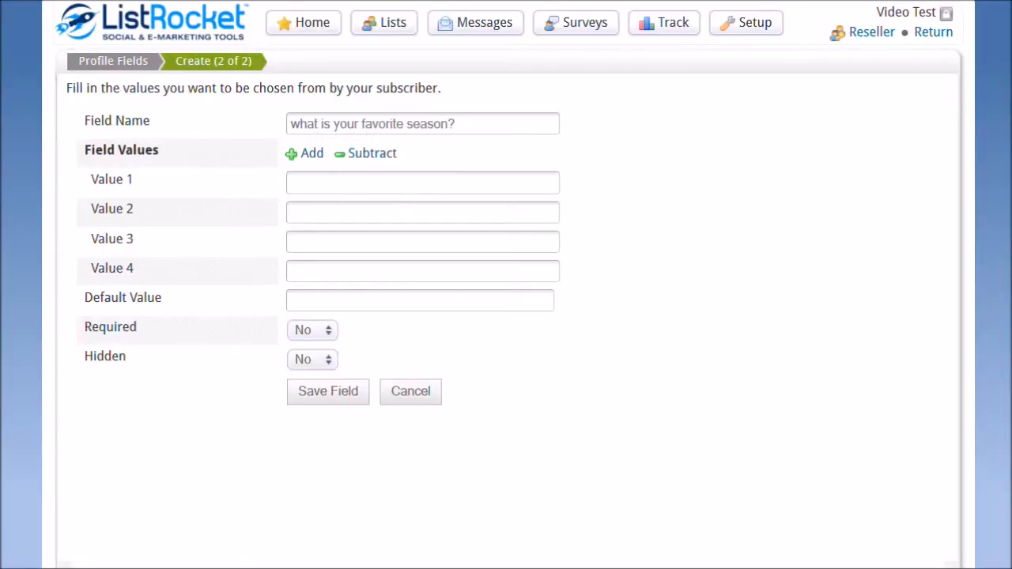
left_click(529, 183)
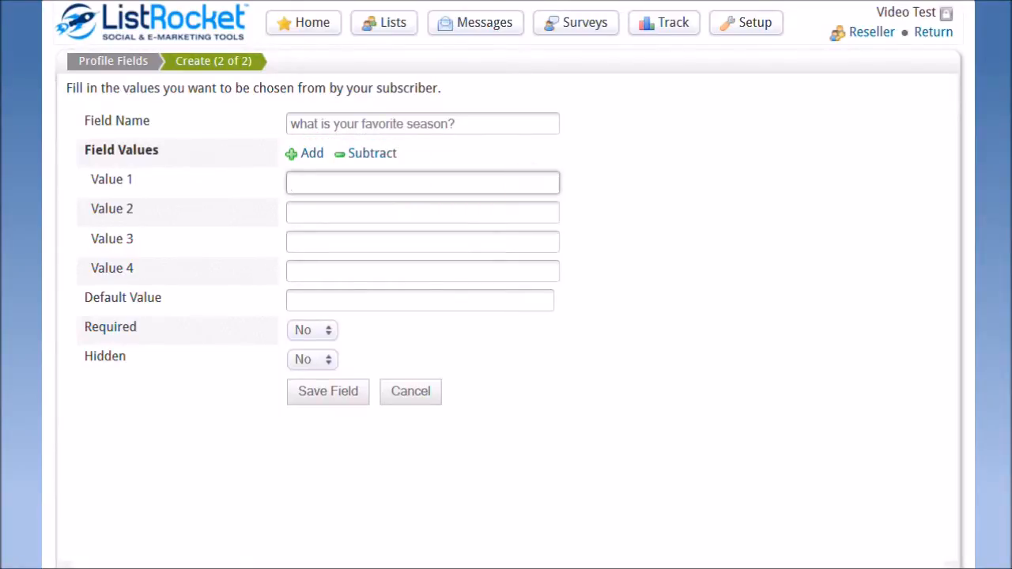
type("Spring")
left_click(528, 212)
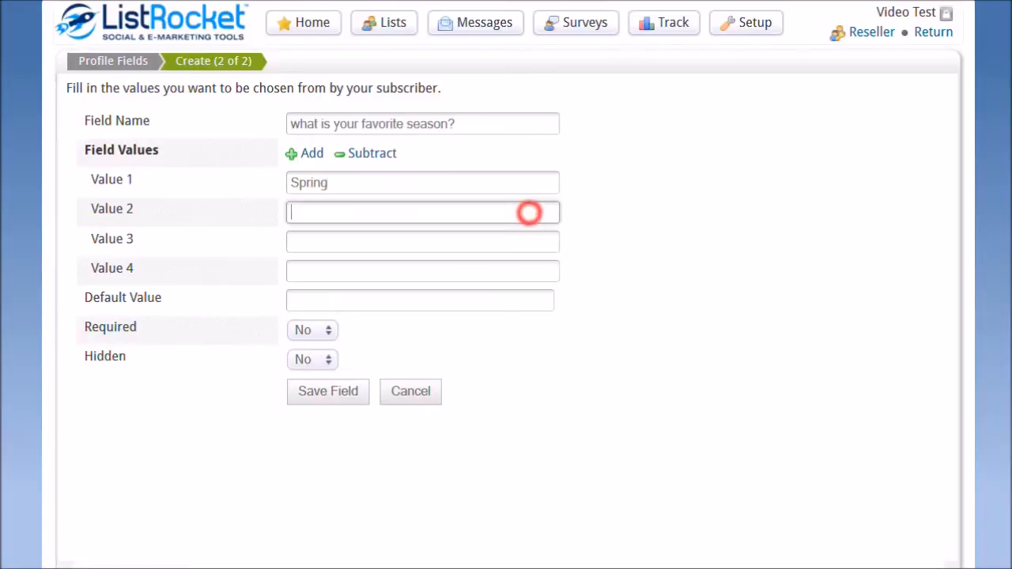
type("Summer")
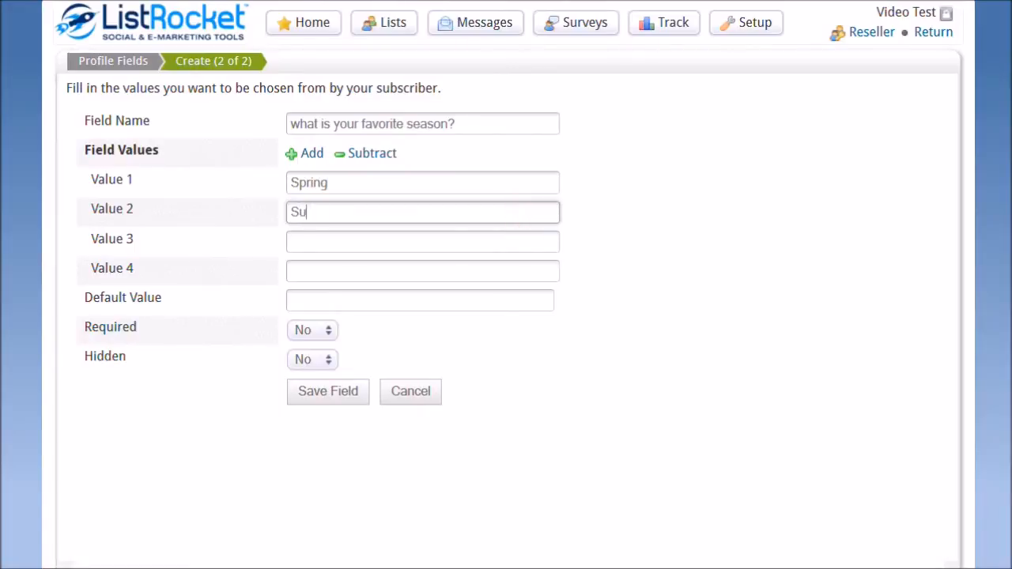
left_click(482, 242)
type("Winter")
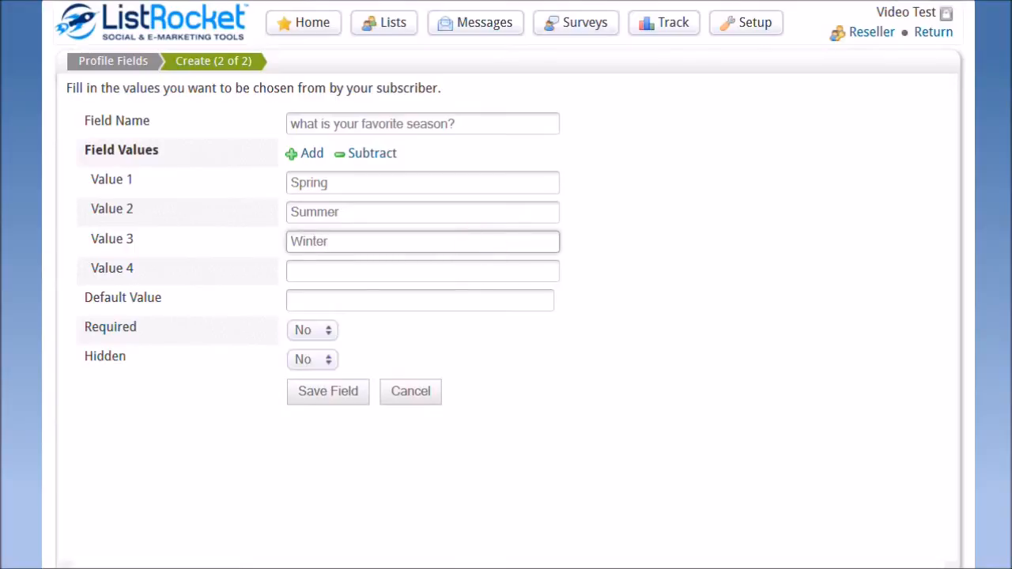
left_click(483, 271)
type("Fall")
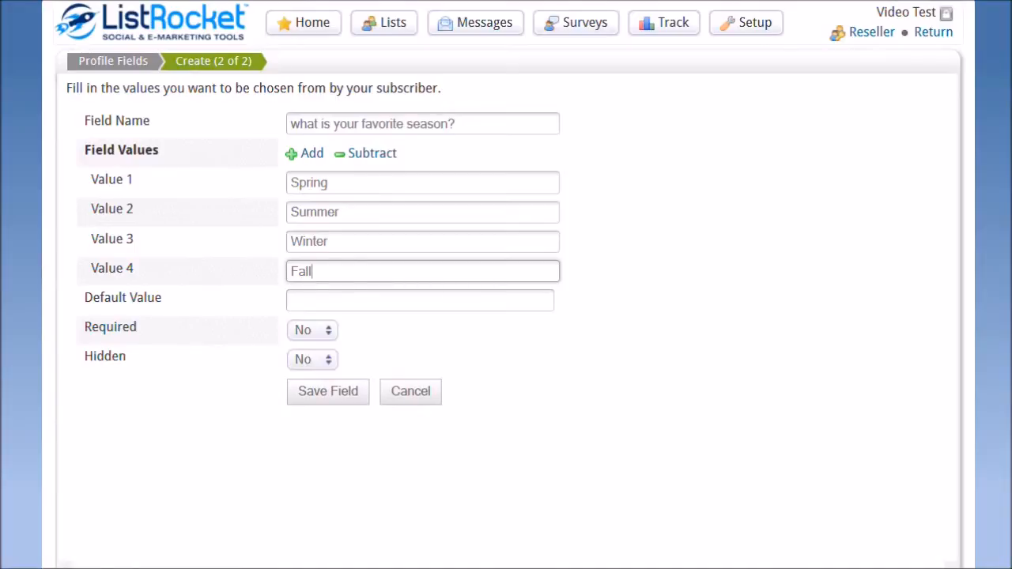
Save the season field as not required and return to the list's profile fields.
left_click(329, 332)
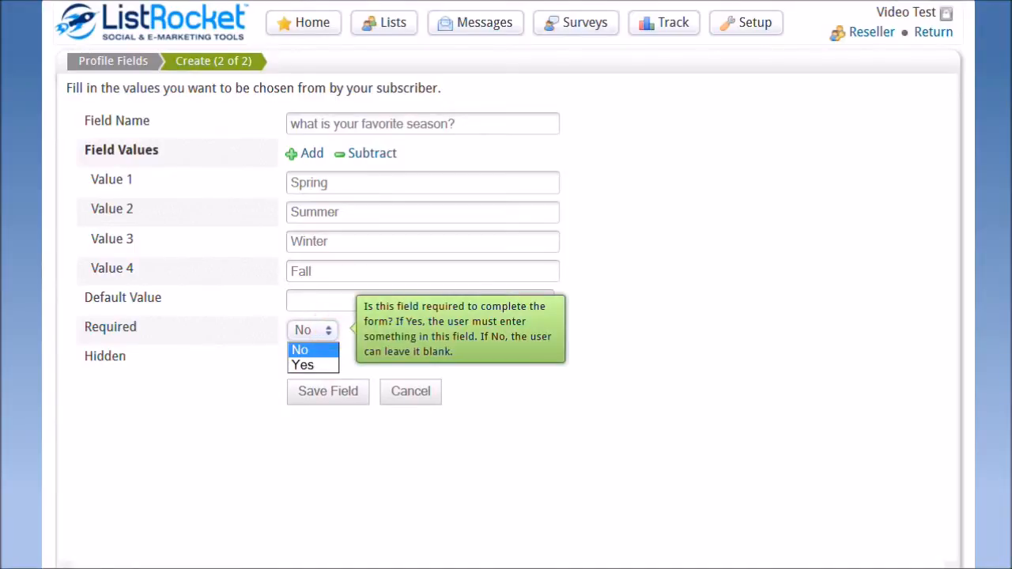
left_click(644, 335)
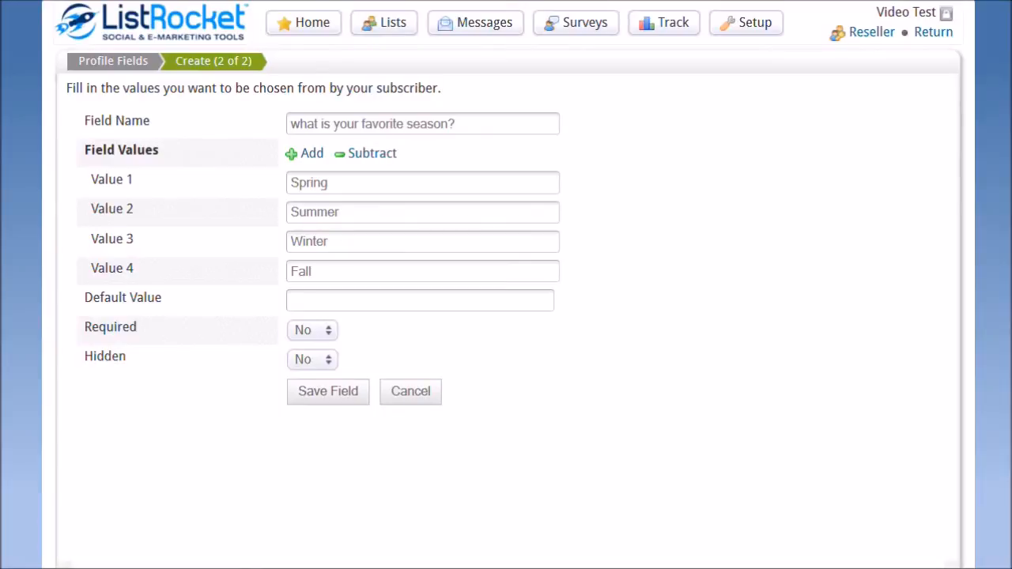
left_click(338, 391)
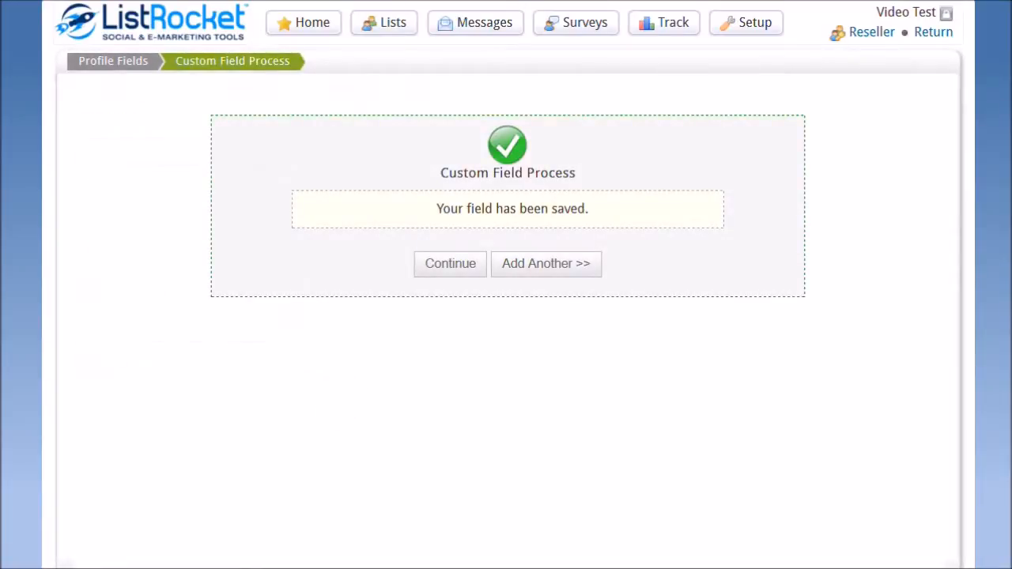
left_click(449, 263)
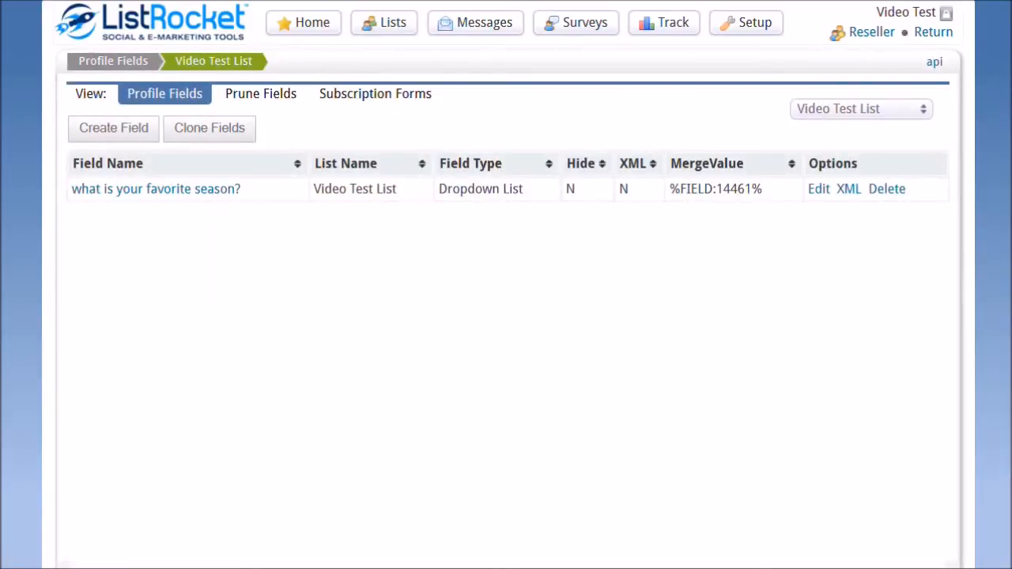